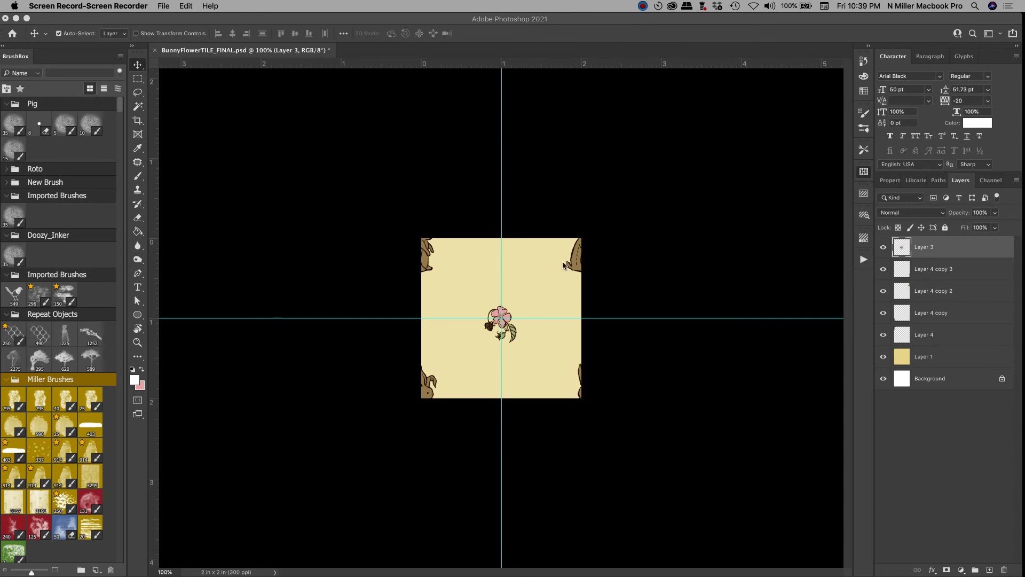
- Turn on Pattern Preview for the bunny and flower tile, accepting the smart-object notice
click(335, 22)
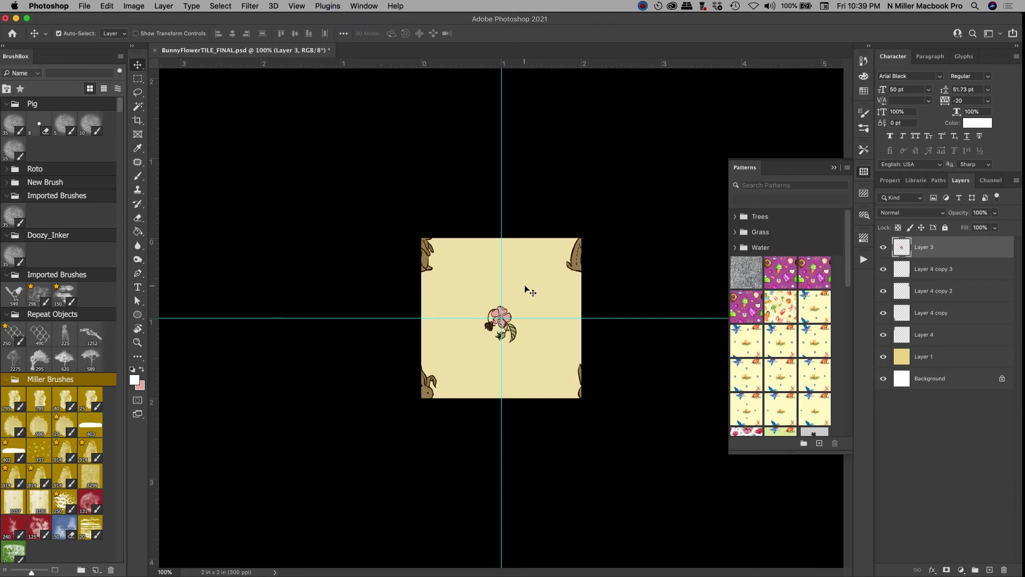
click(300, 8)
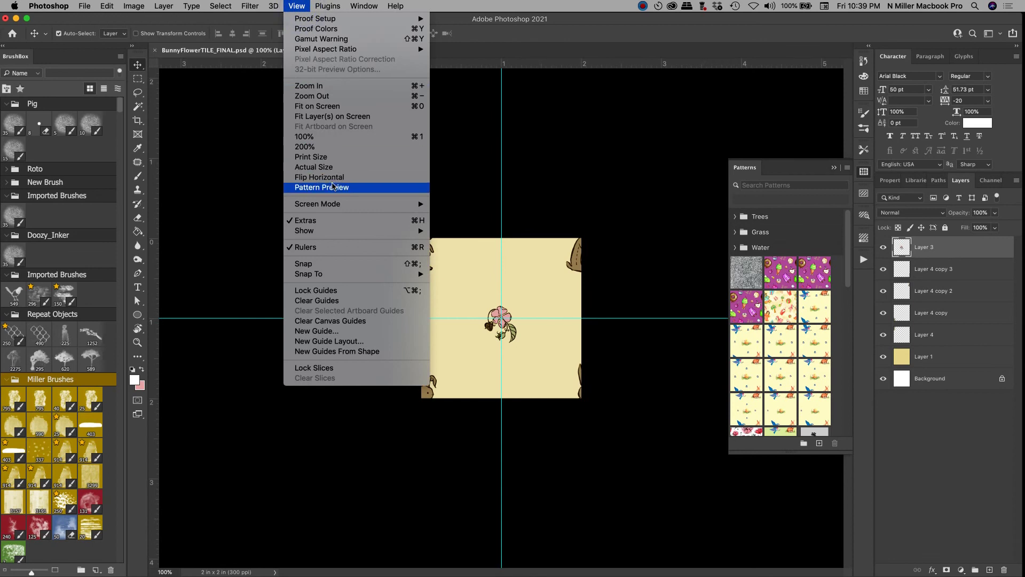
click(332, 187)
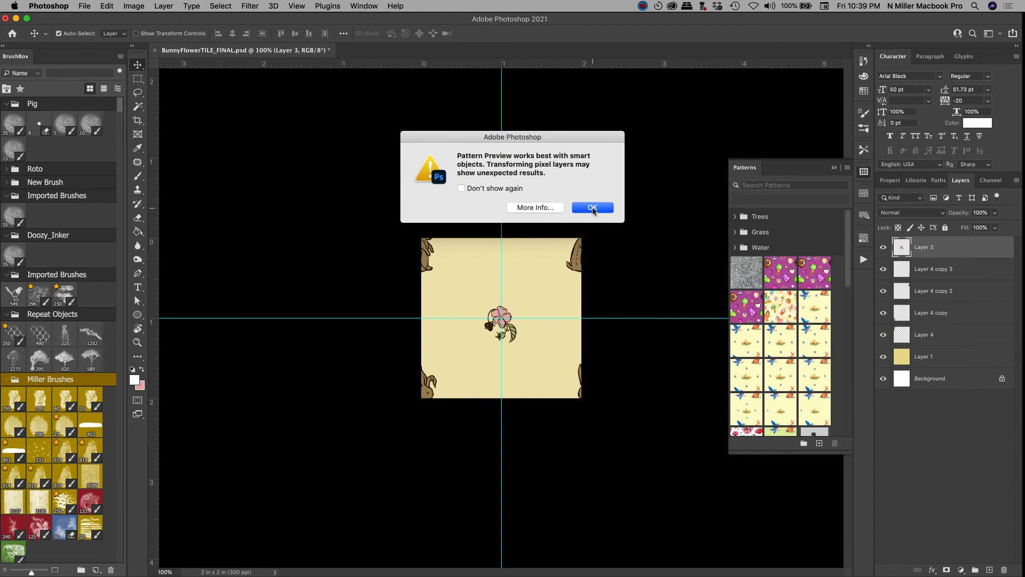
click(593, 208)
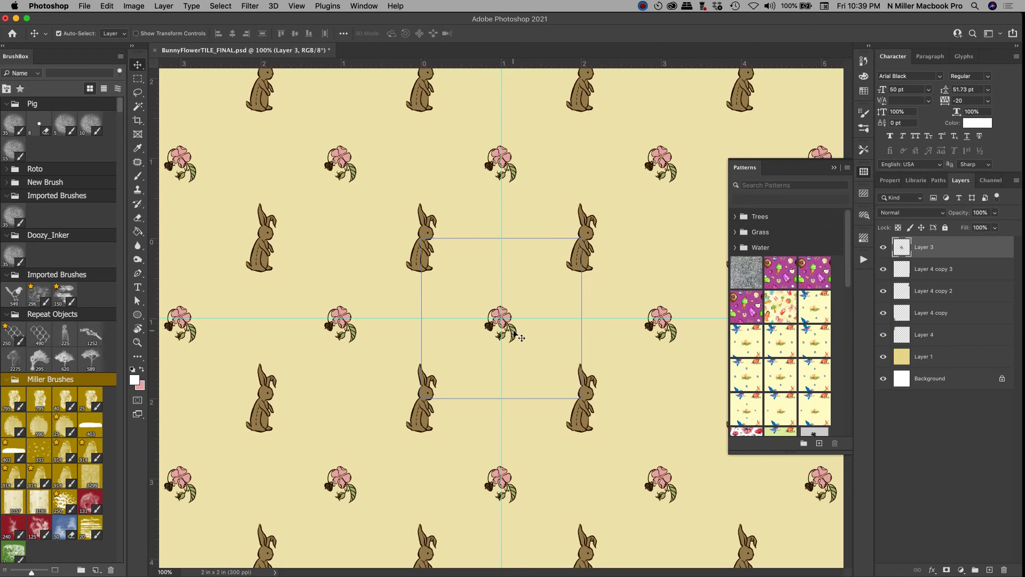
- Shift the central flower to the tile's upper-right area and add a duplicate lower left of centre, rotated upside down
mouse_move(515, 332)
mouse_down()
mouse_move(541, 306)
mouse_move(495, 340)
mouse_move(483, 319)
mouse_move(504, 320)
mouse_move(515, 337)
mouse_up()
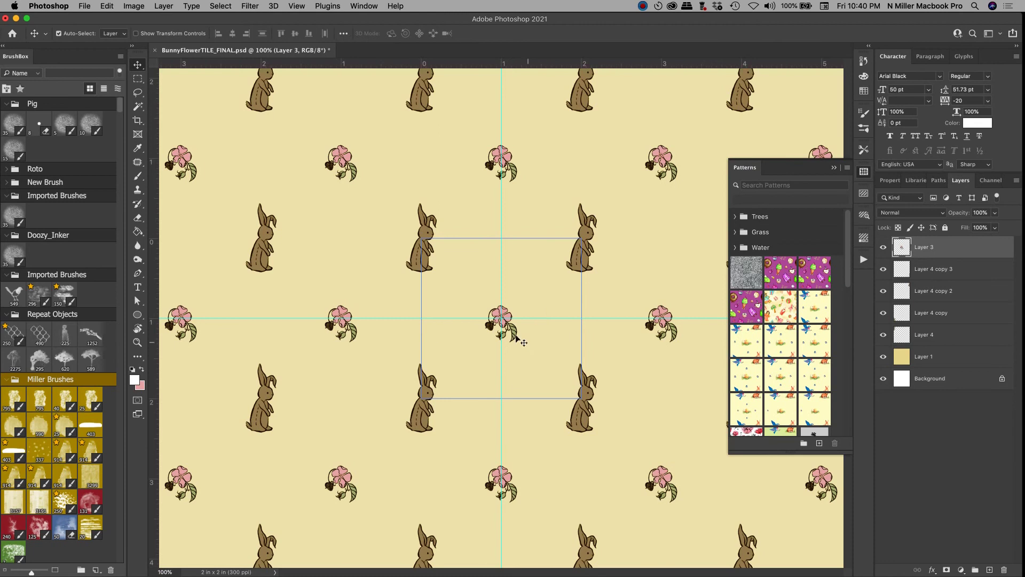
drag(514, 332, 479, 346)
key(super+t)
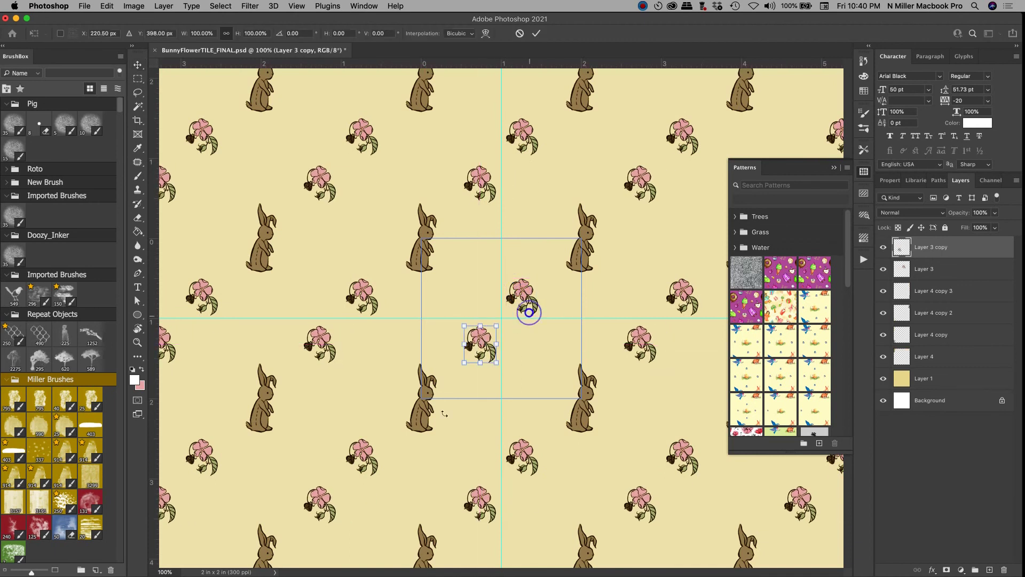
drag(527, 310, 442, 372)
key(Return)
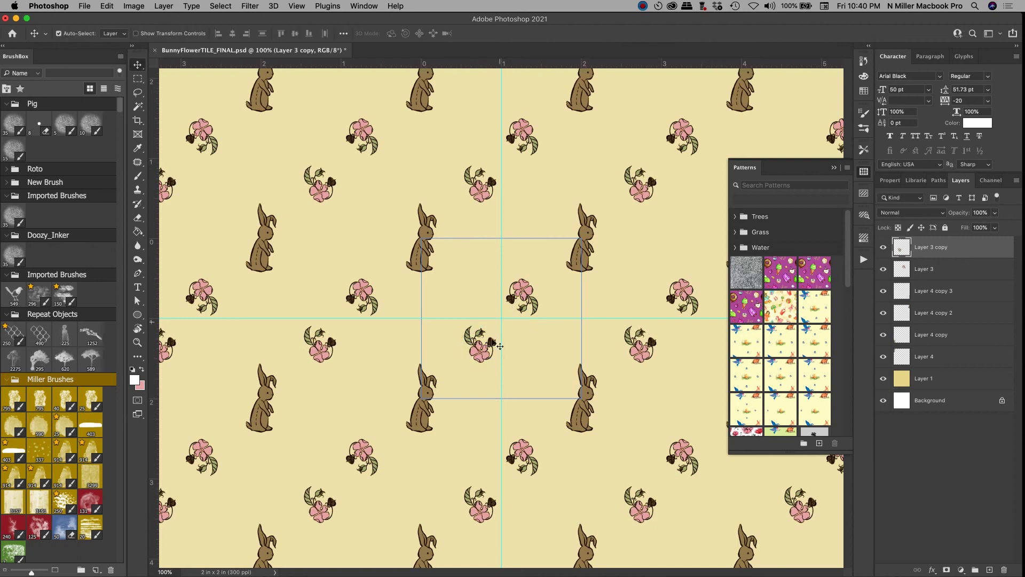
- Duplicate the upside-down flower to the tile's lower-right area, scaling the copy to about 88% and rotating it to about -12°
drag(485, 348, 526, 309)
key(ctrl+t)
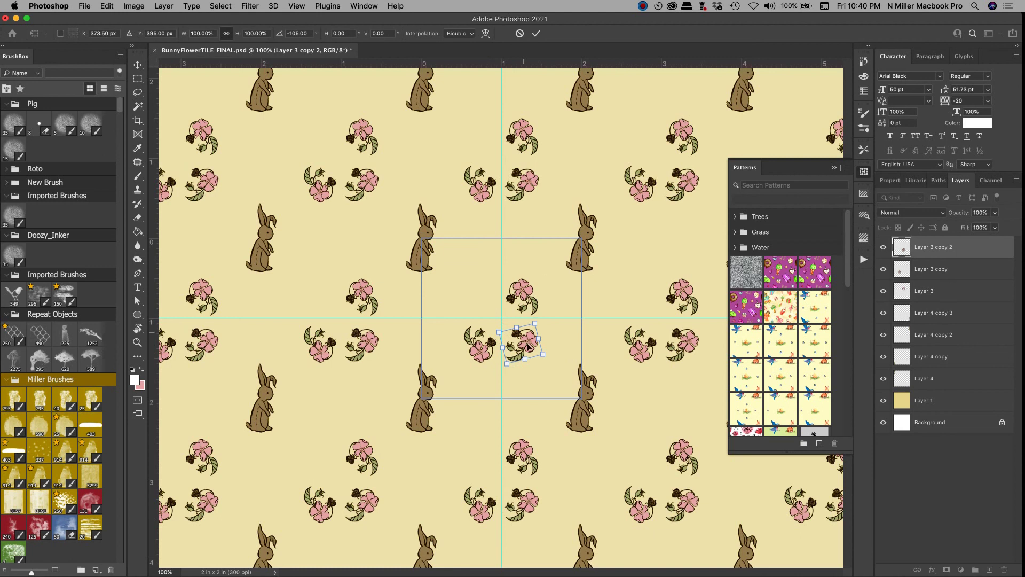
mouse_move(523, 346)
mouse_down()
mouse_move(563, 345)
mouse_move(526, 339)
mouse_move(539, 347)
mouse_move(525, 347)
mouse_move(526, 359)
mouse_move(508, 324)
mouse_move(530, 347)
mouse_up()
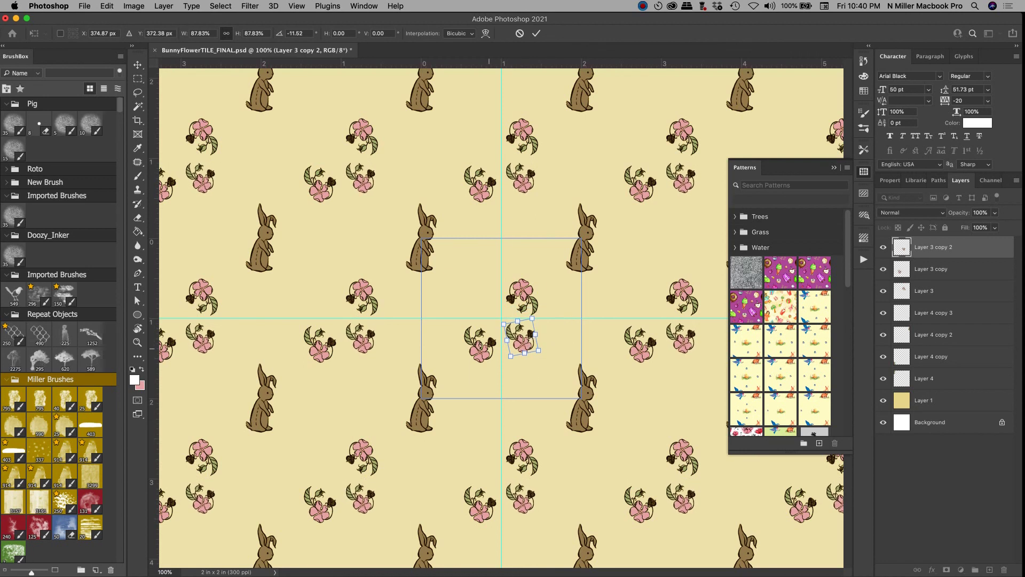
double_click(524, 347)
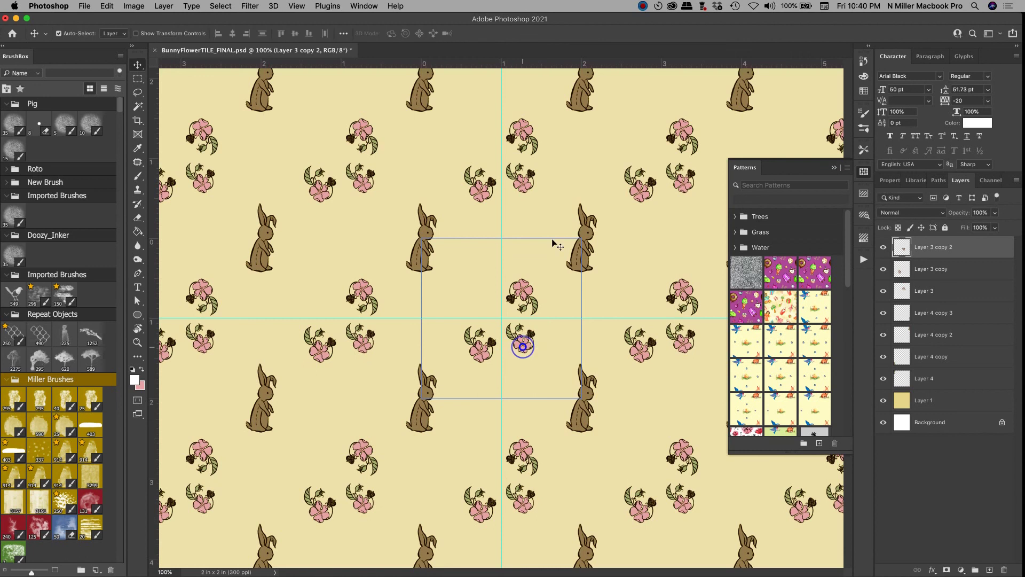
- Rotate the tile's upper-right flower about 74° and shift it slightly down and left
click(523, 291)
key(ctrl+t)
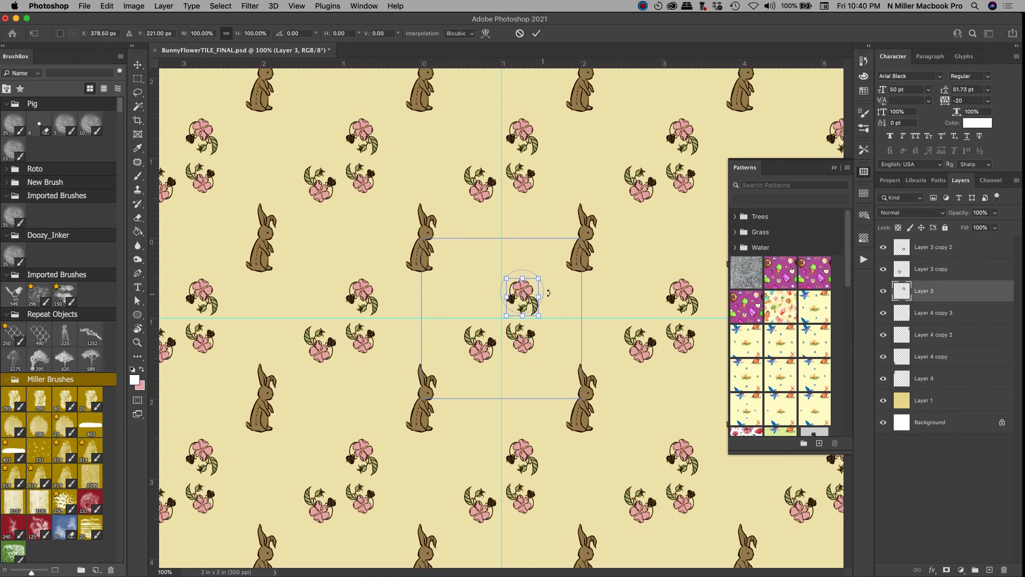
mouse_move(540, 294)
mouse_down()
mouse_move(529, 314)
mouse_move(527, 297)
mouse_up()
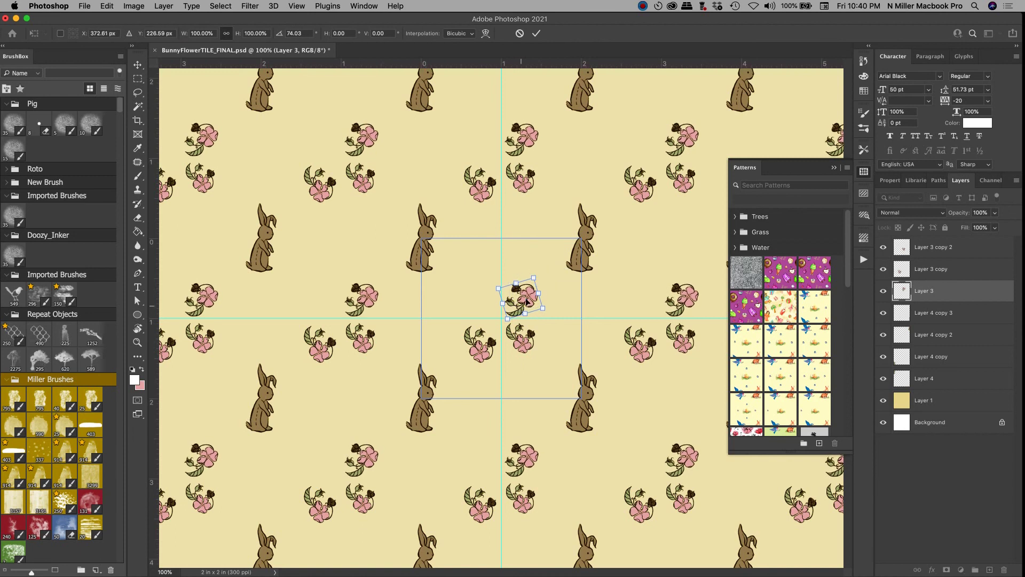
key(Return)
- Nudge the smaller third flower in the tile's lower-right area, and delete it
drag(516, 339, 520, 344)
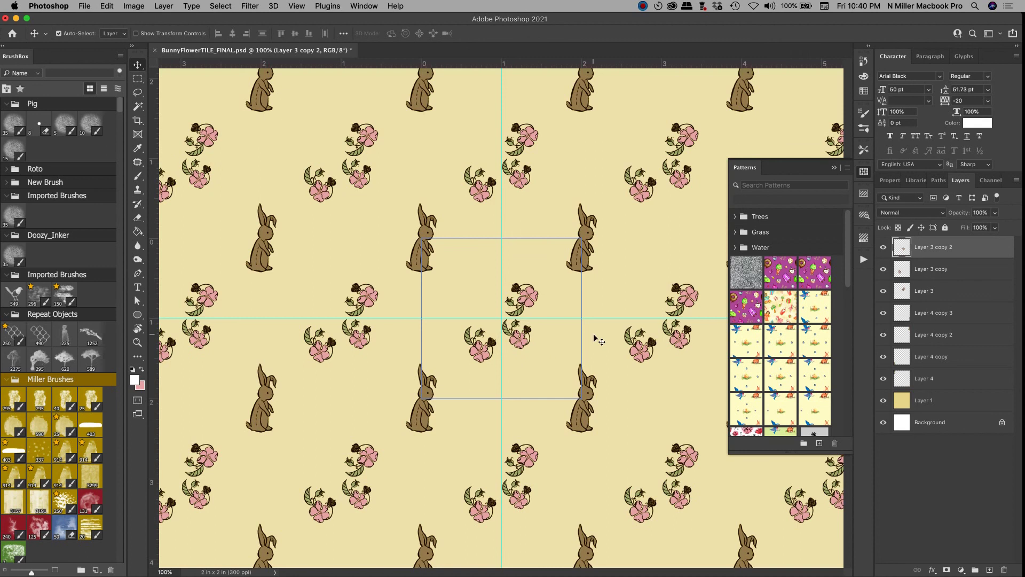
click(524, 340)
key(BackSpace)
- Rotate the tile's lower-left flower to about 89° and move it up against the vertical guide
click(483, 347)
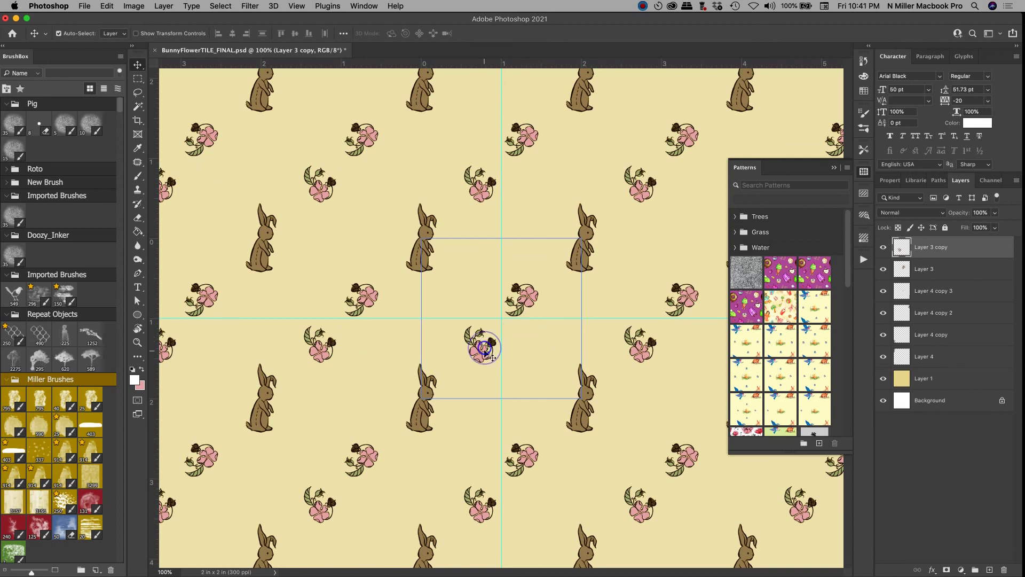
key(super+t)
drag(528, 350, 477, 372)
drag(513, 327, 492, 327)
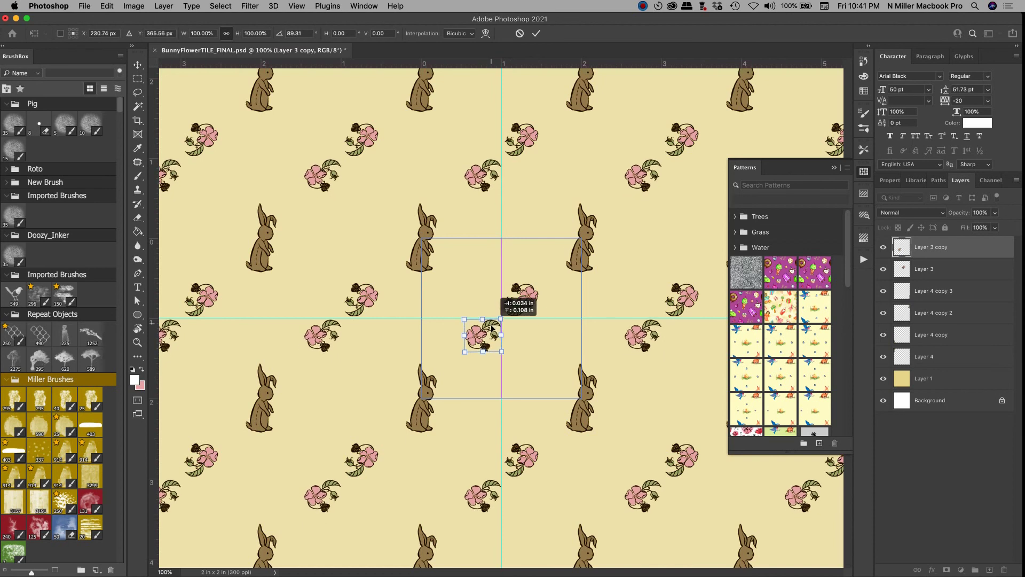
key(Return)
- Nudge the two flowers closer together at the tile's centre so their leaves form a diagonal spray
click(527, 294)
mouse_move(528, 293)
mouse_down()
mouse_move(524, 310)
mouse_move(526, 297)
mouse_up()
click(487, 326)
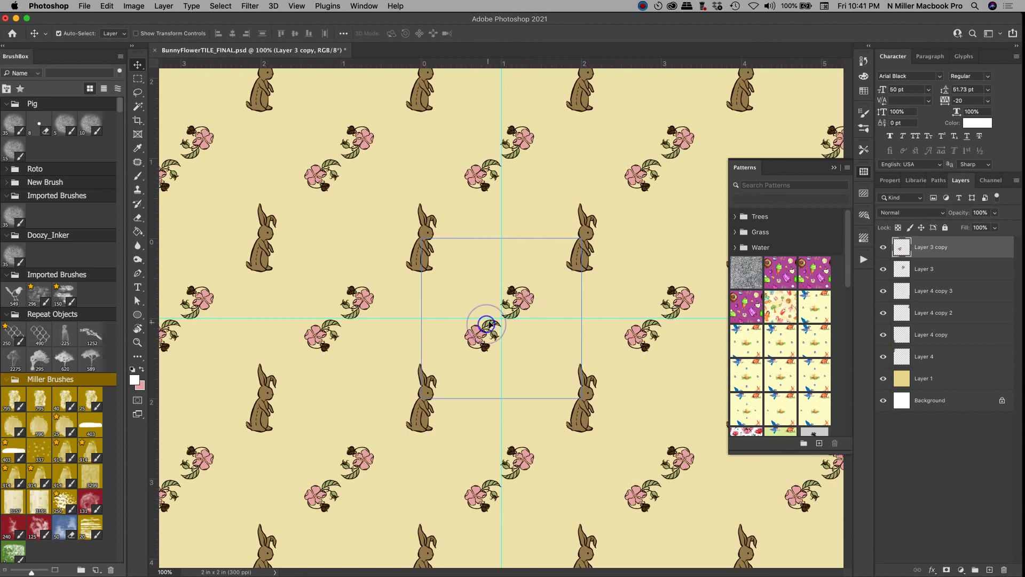
drag(487, 325, 490, 326)
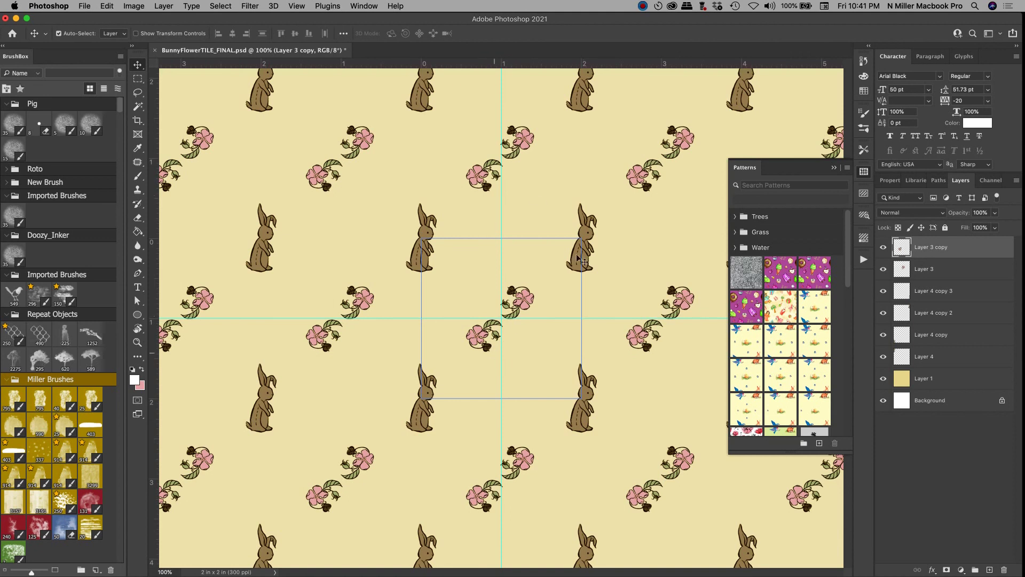
- Save the tile as a new pattern named BunnyFlowerTILE_FINAL.psd at the end of the pattern list
click(367, 5)
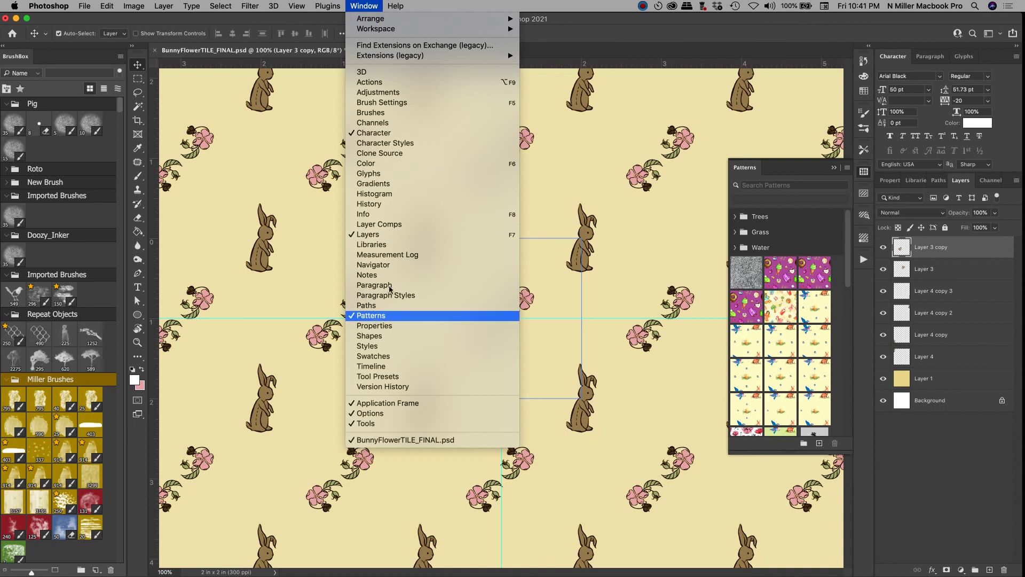
click(626, 2)
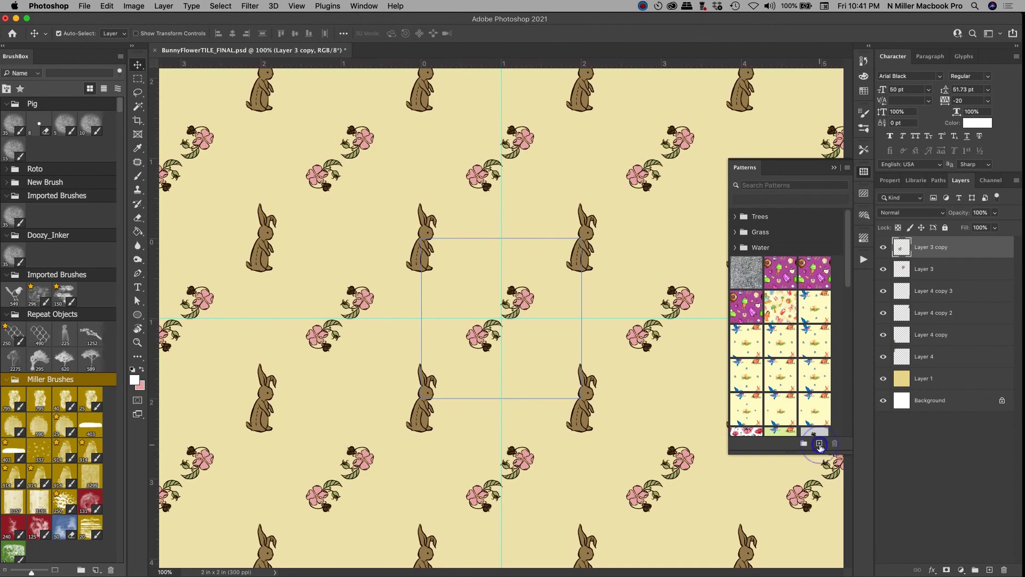
drag(849, 283, 831, 479)
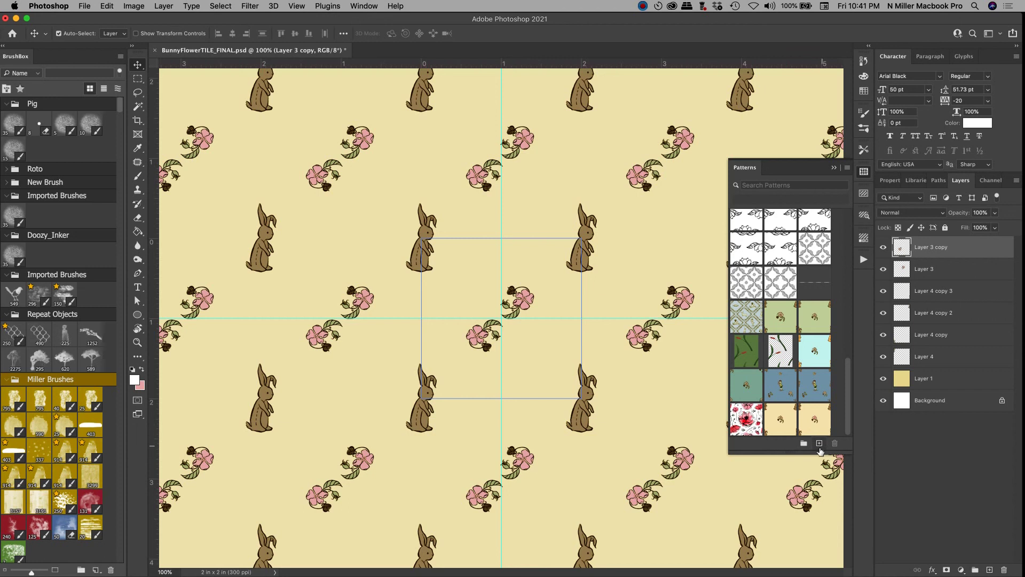
click(820, 444)
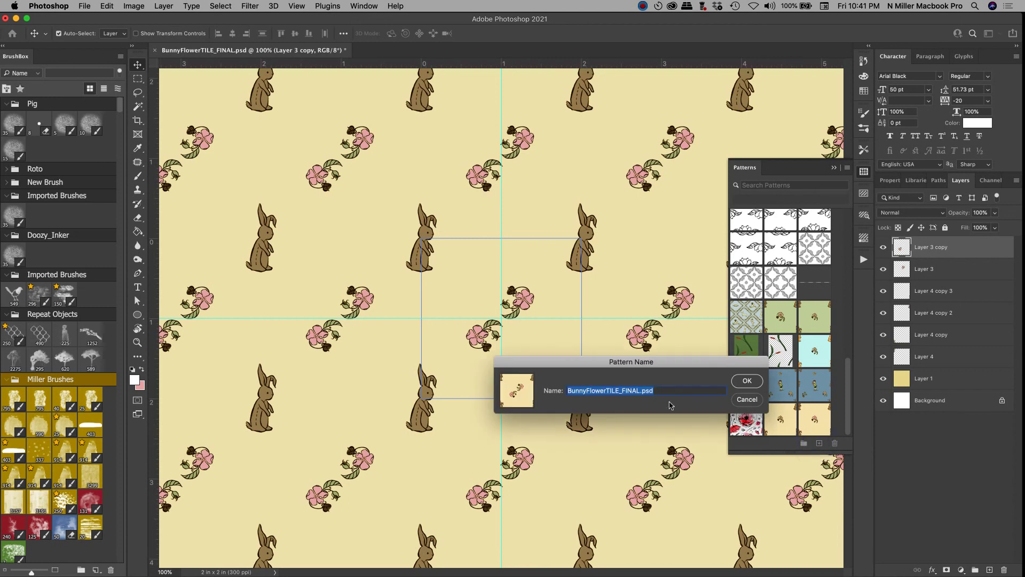
click(740, 381)
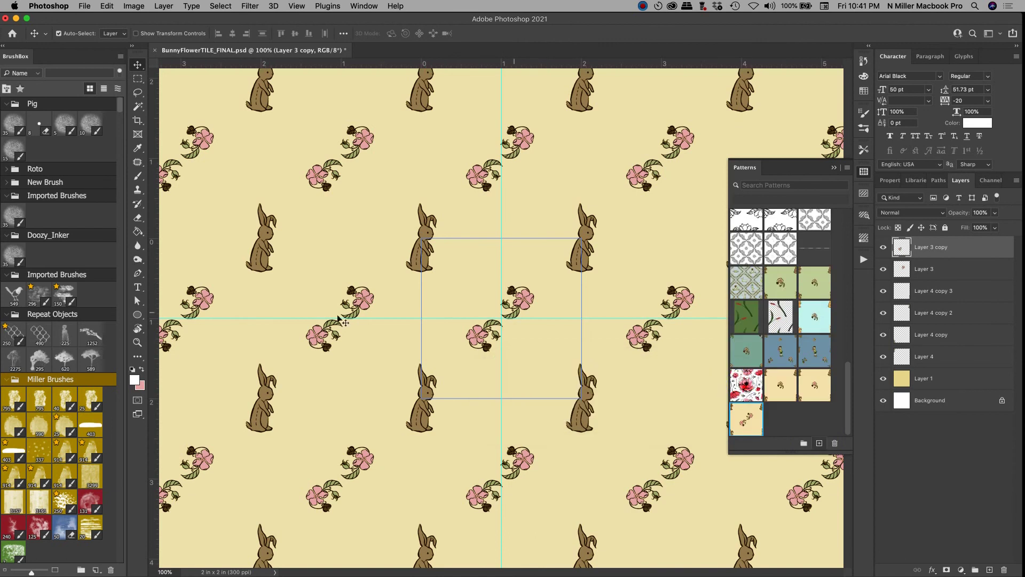
click(108, 7)
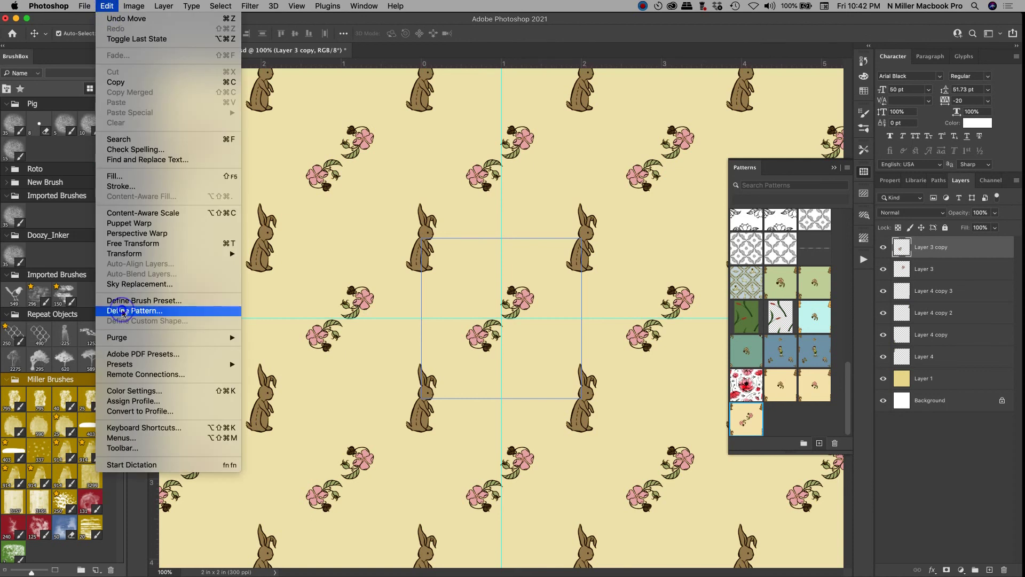
click(123, 311)
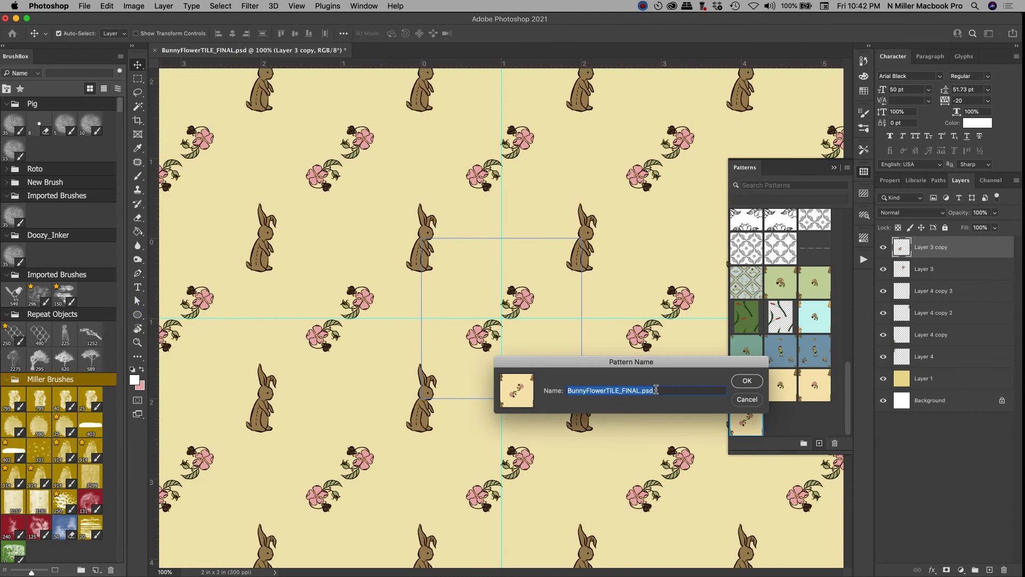
click(758, 408)
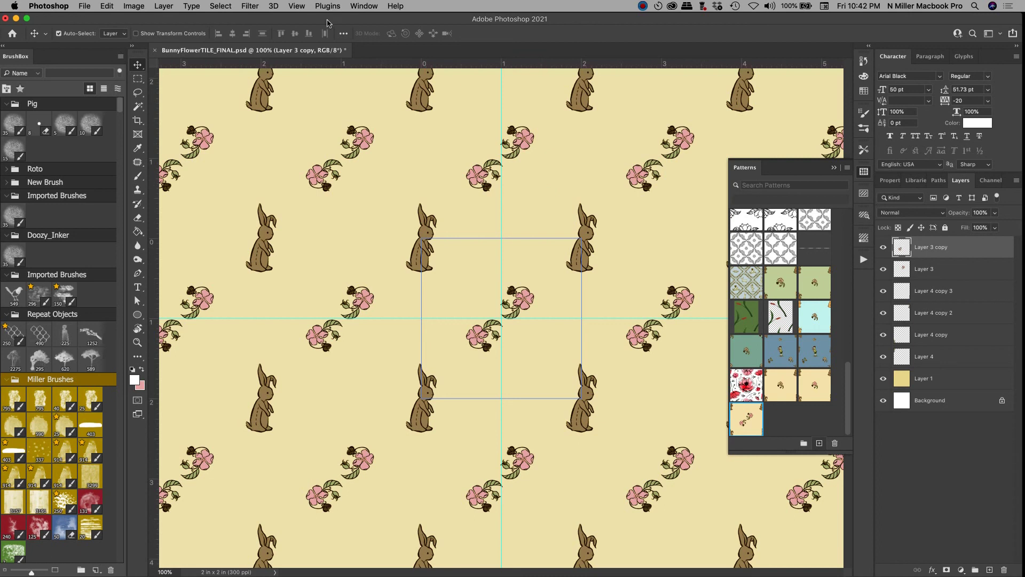
click(643, 7)
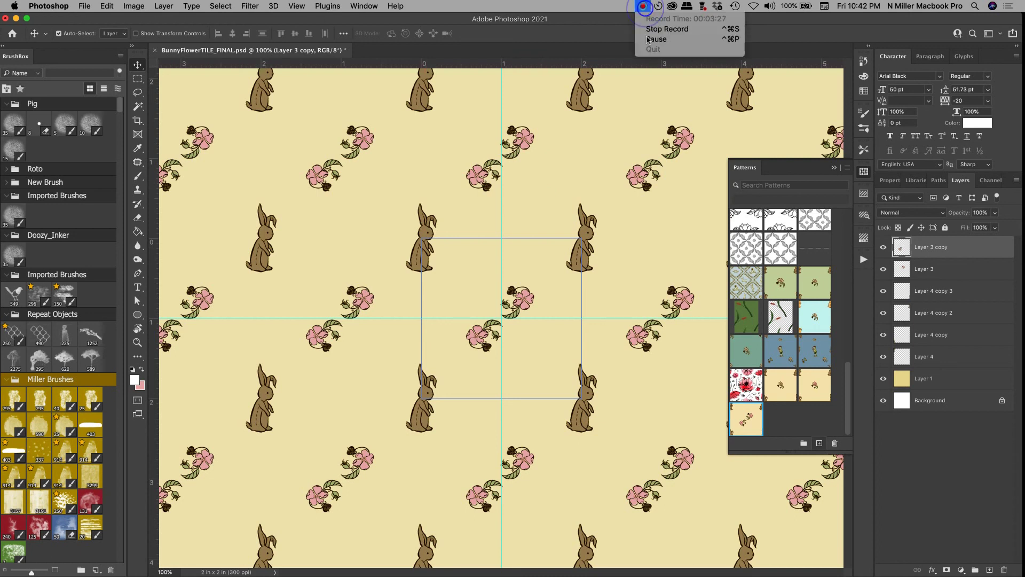